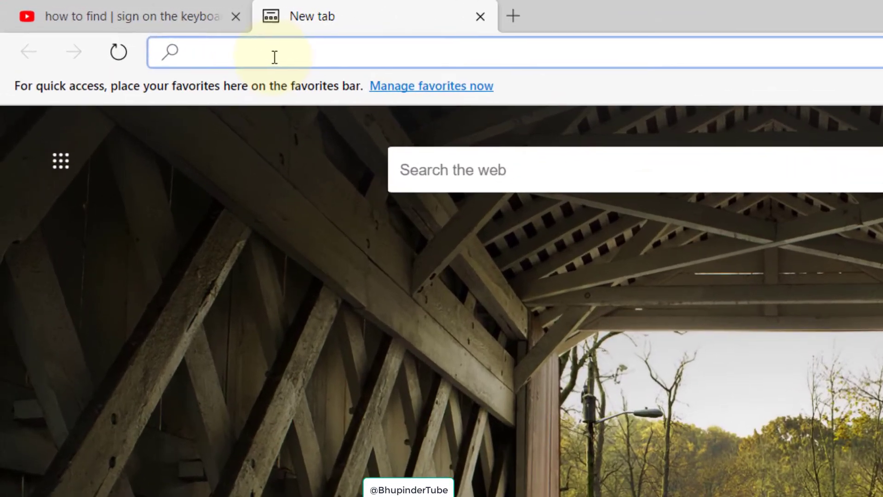
Step: Search Bing for 'youtube nonstop extension' from the Edge address bar
text(youtube )
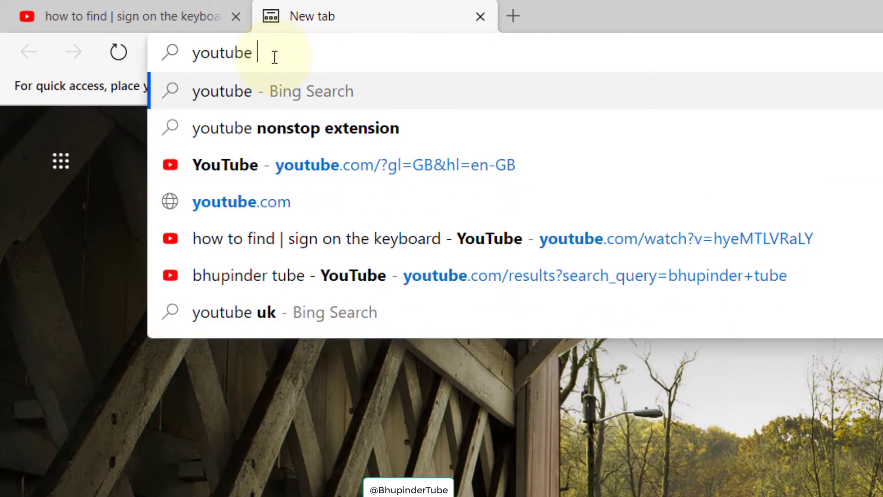
text(non)
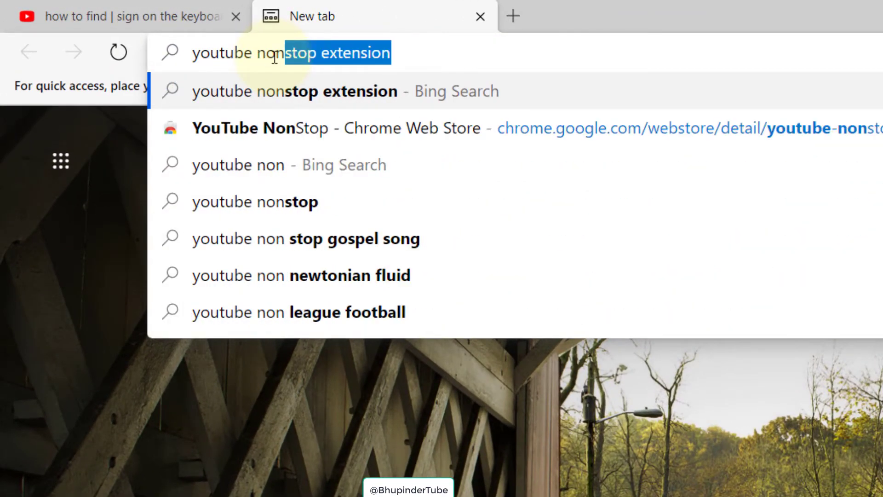
key(Return)
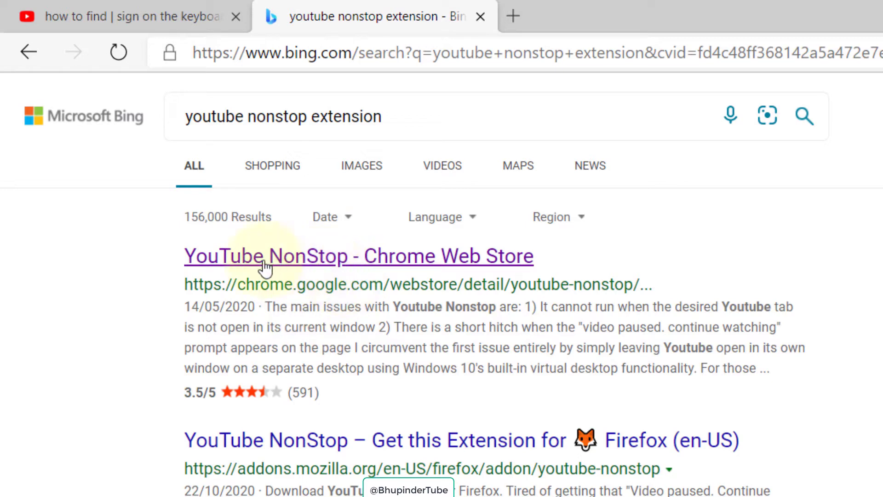
Step: Open the 'YouTube NonStop - Chrome Web Store' result and skim the listing
click(319, 266)
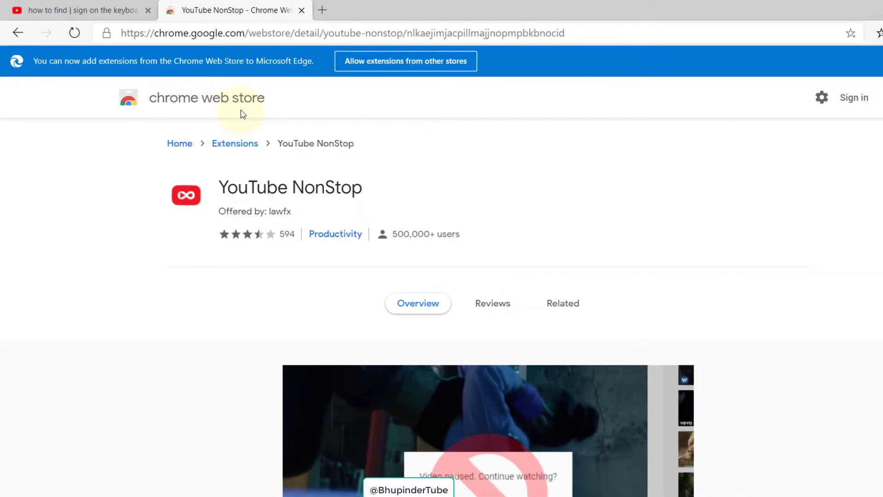
scroll(174, 283, down, 3)
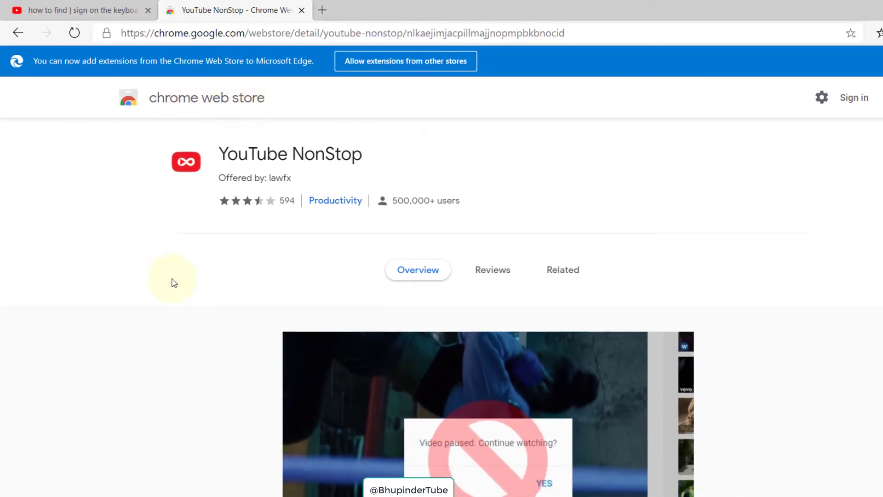
scroll(174, 282, up, 3)
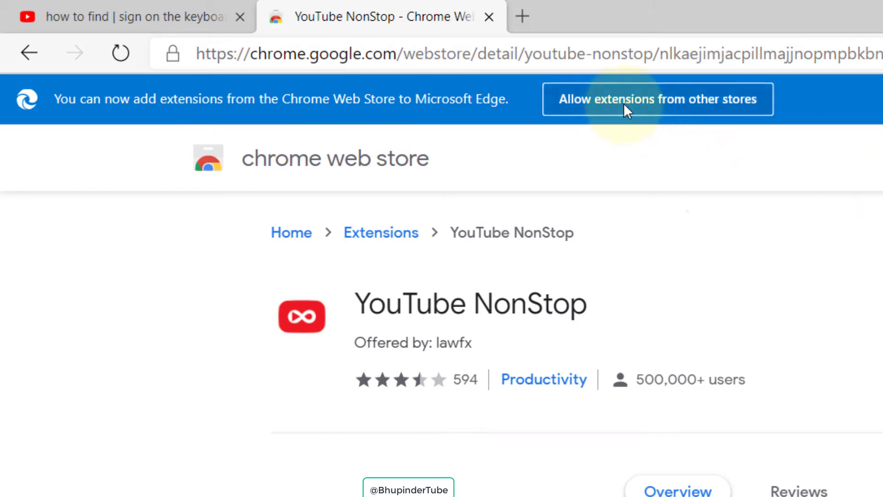
Step: Allow Edge to install extensions from other stores like the Chrome Web Store
click(730, 109)
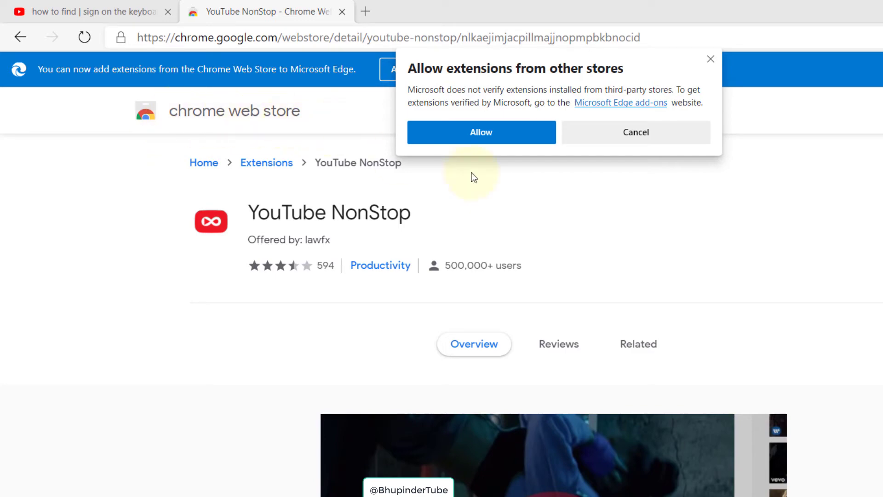
click(529, 137)
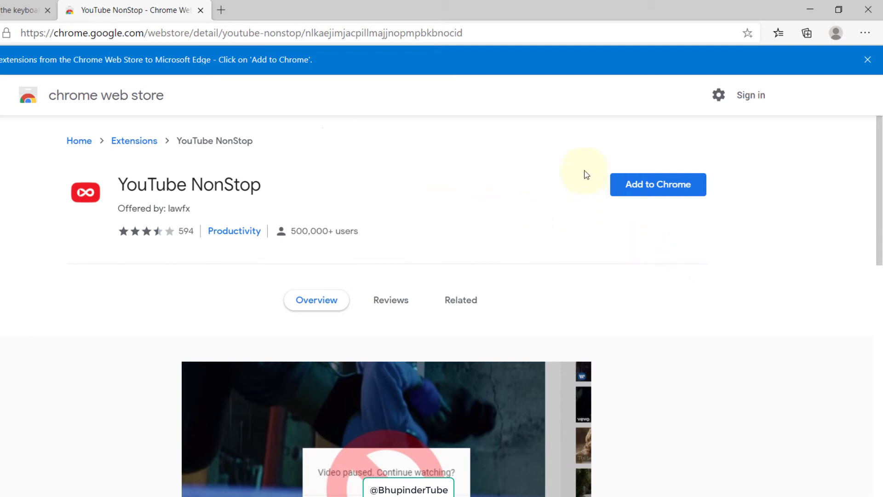
Step: Add YouTube NonStop via 'Add to Chrome', confirm 'Add extension' and dismiss the notice
click(697, 196)
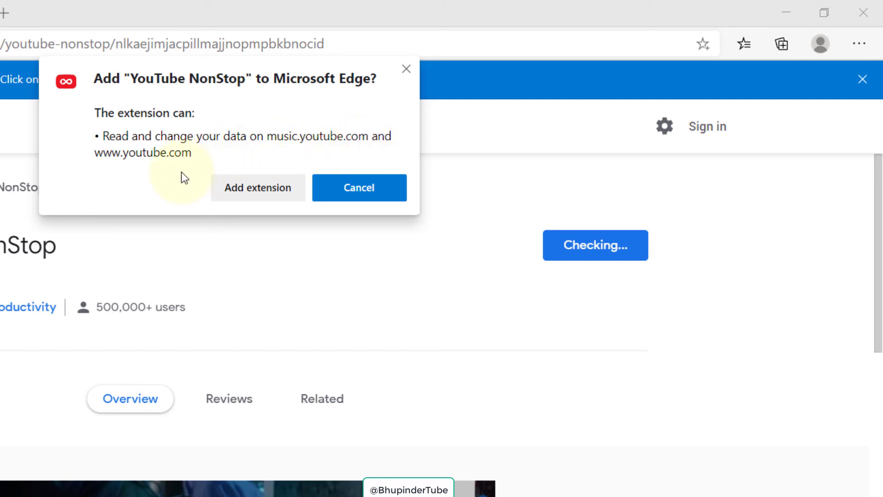
click(289, 192)
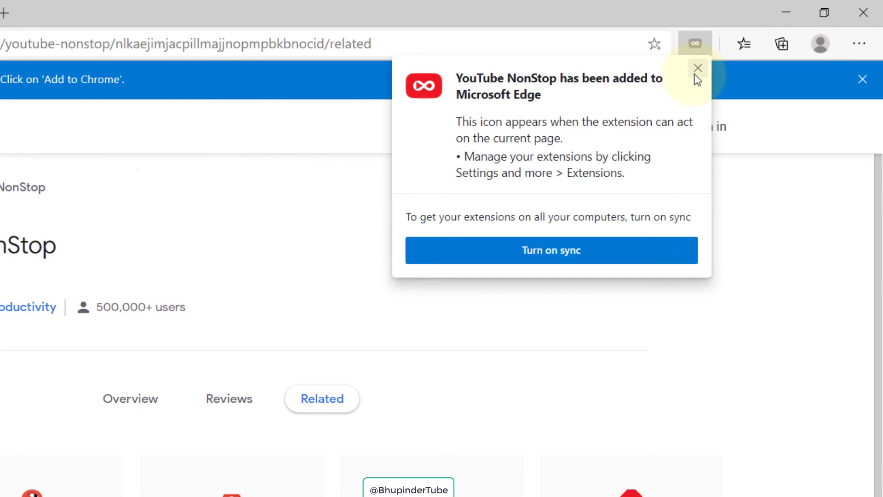
click(696, 74)
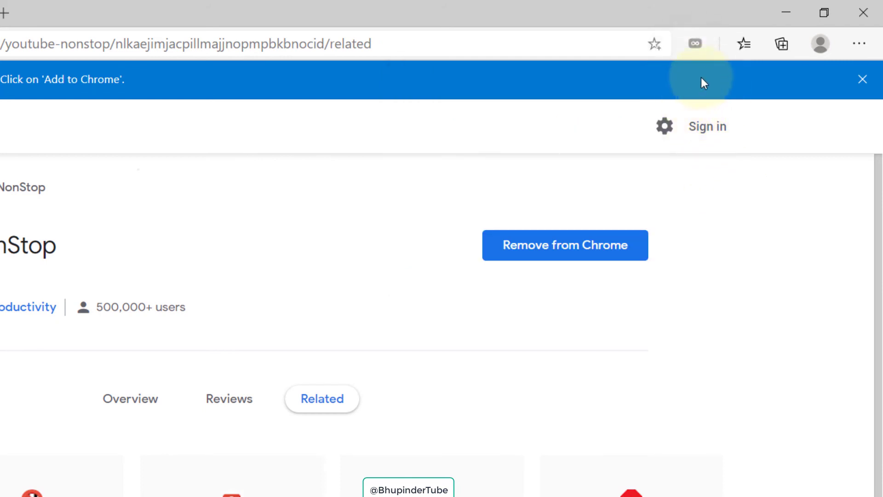
Step: Change YouTube NonStop's site access on its Manage extensions page, cancelling the Add a site dialog
right_click(697, 47)
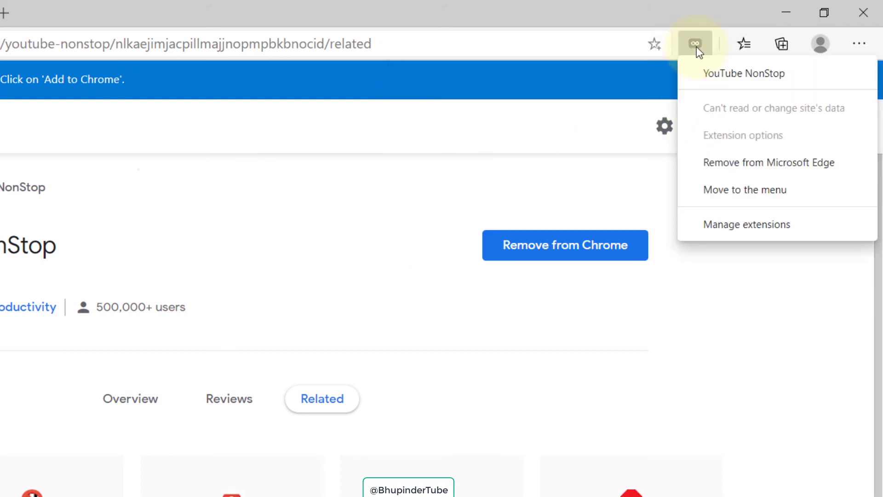
click(764, 223)
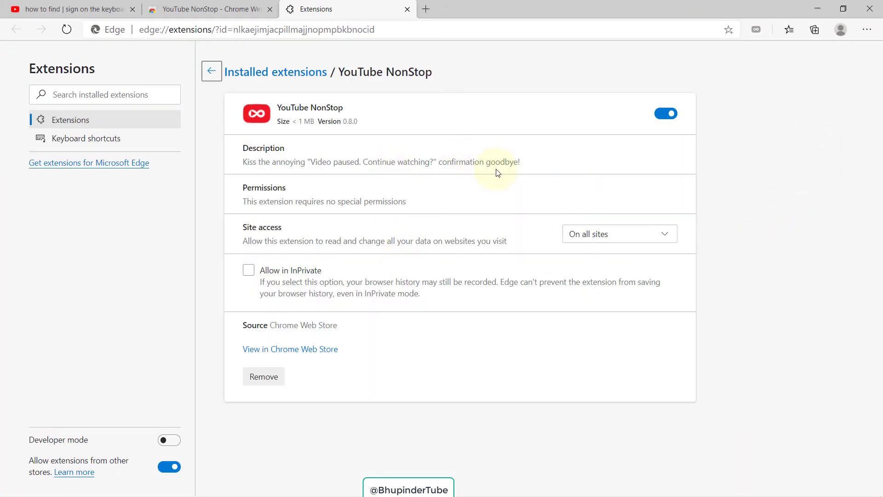
click(627, 241)
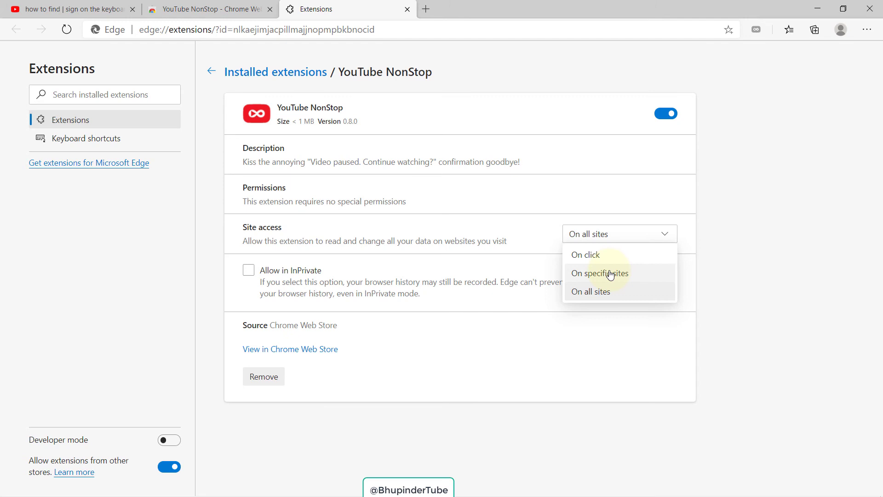
click(644, 275)
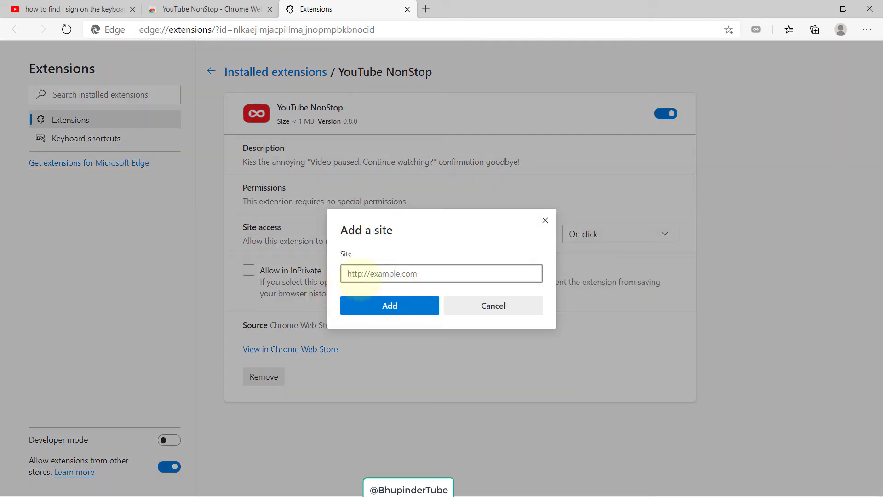
click(495, 307)
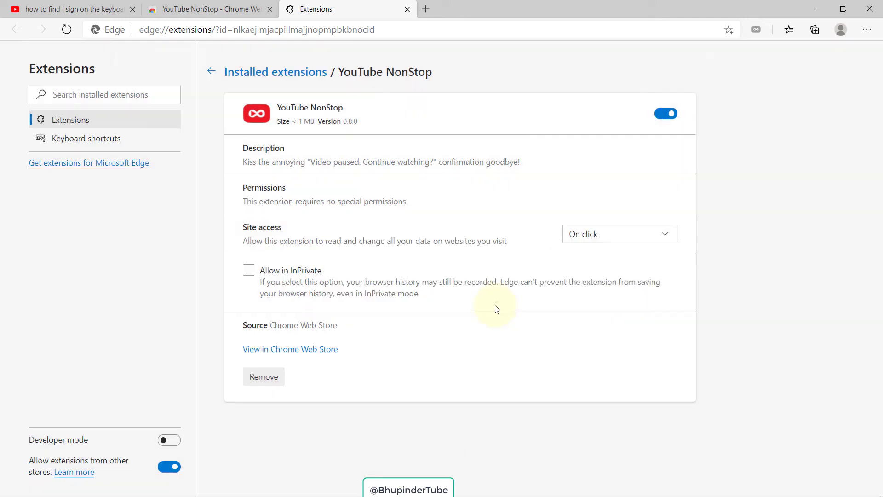
Step: Close Edge and look at the Start menu's power options
click(873, 10)
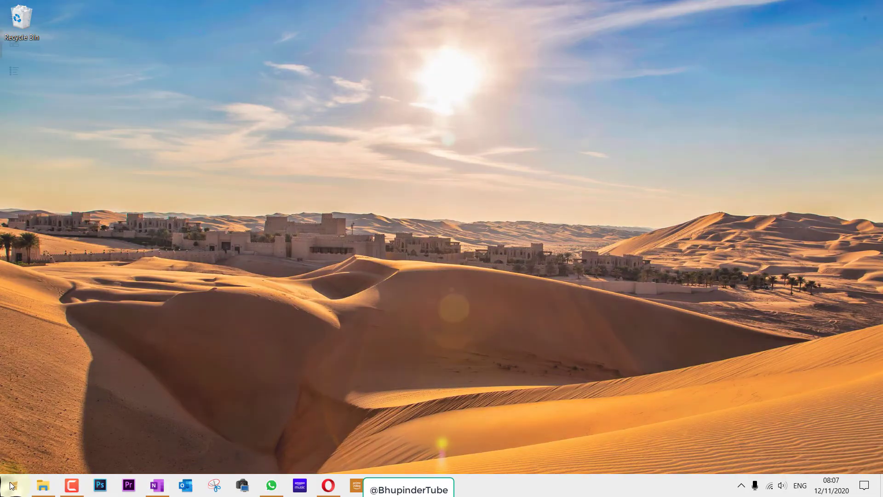
click(12, 485)
click(14, 459)
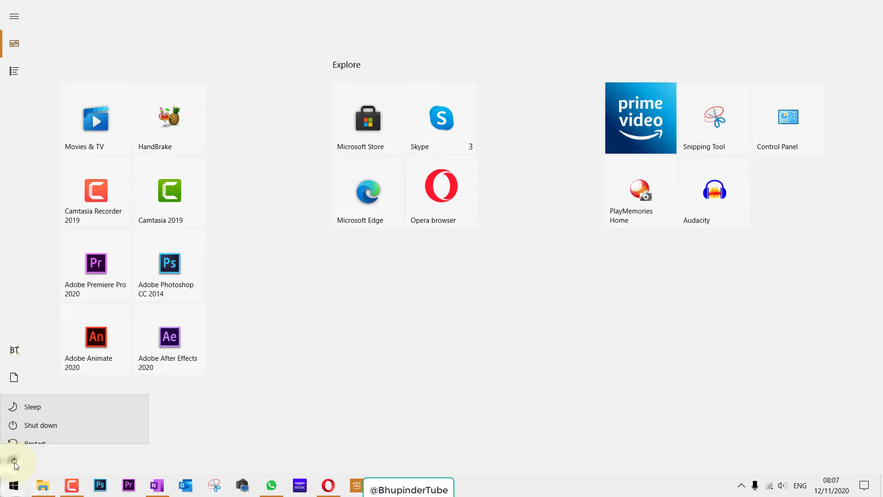
click(19, 486)
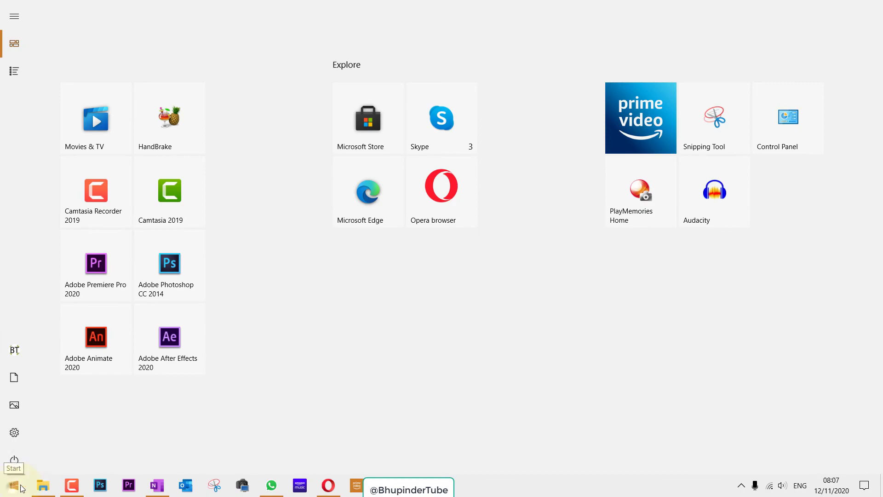